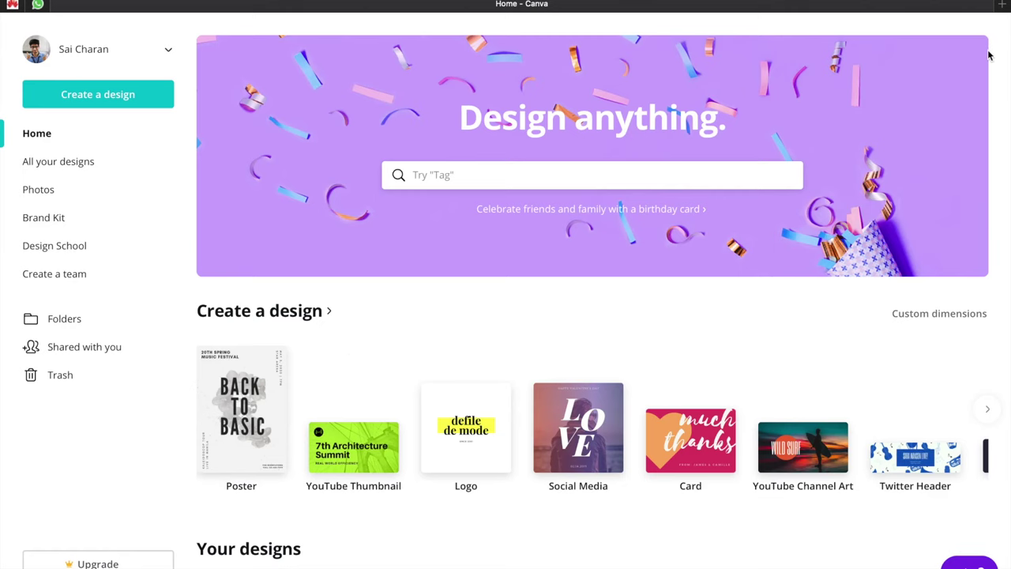
# Search Google for 'canva' in a new tab, open the Canva site, and close the duplicate tab
pyautogui.click(1003, 7)
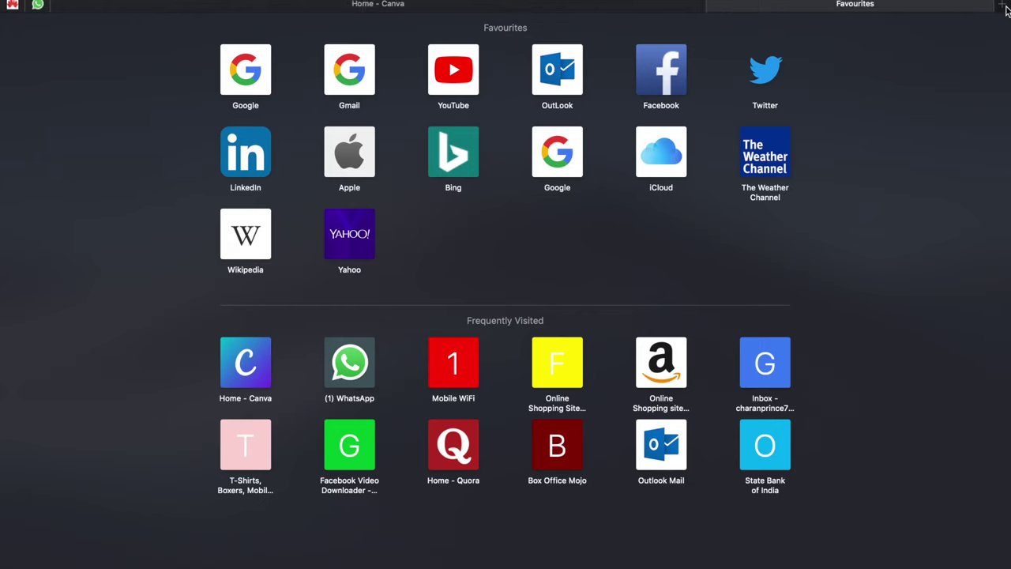
pyautogui.click(259, 71)
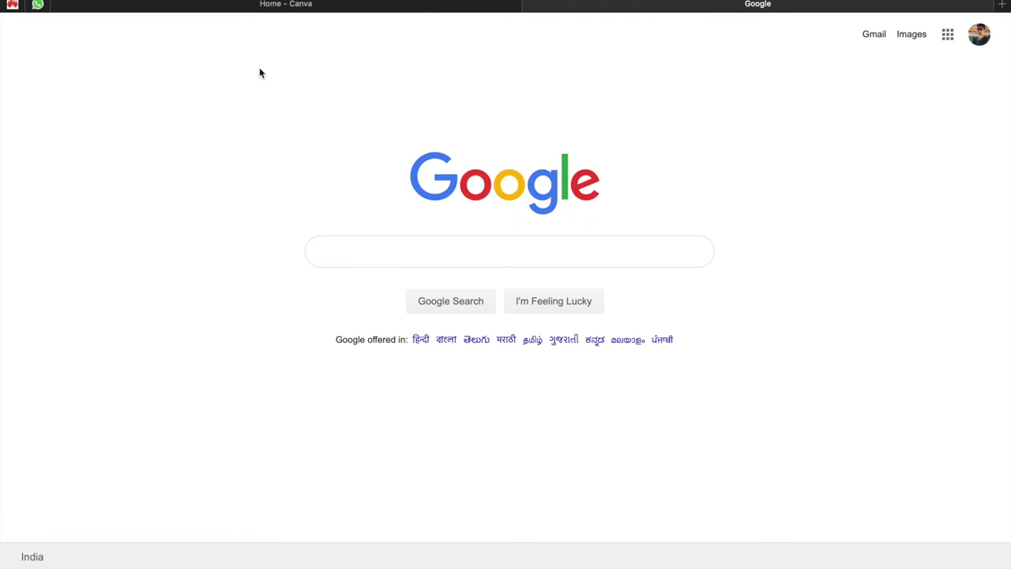
pyautogui.click(330, 242)
pyautogui.write('v')
pyautogui.press('BackSpace')
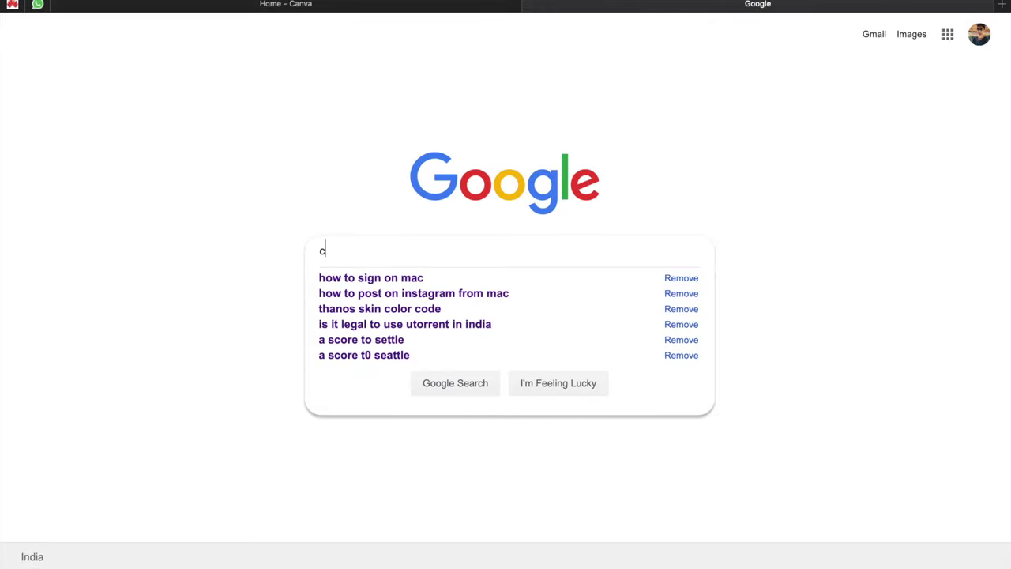
pyautogui.write('anva')
pyautogui.press('Escape')
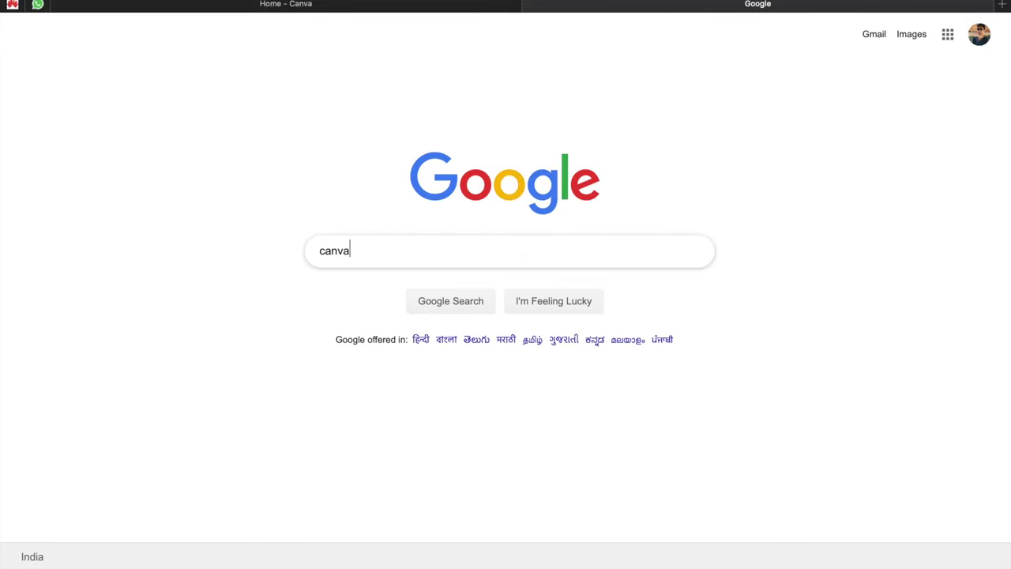
pyautogui.press('Return')
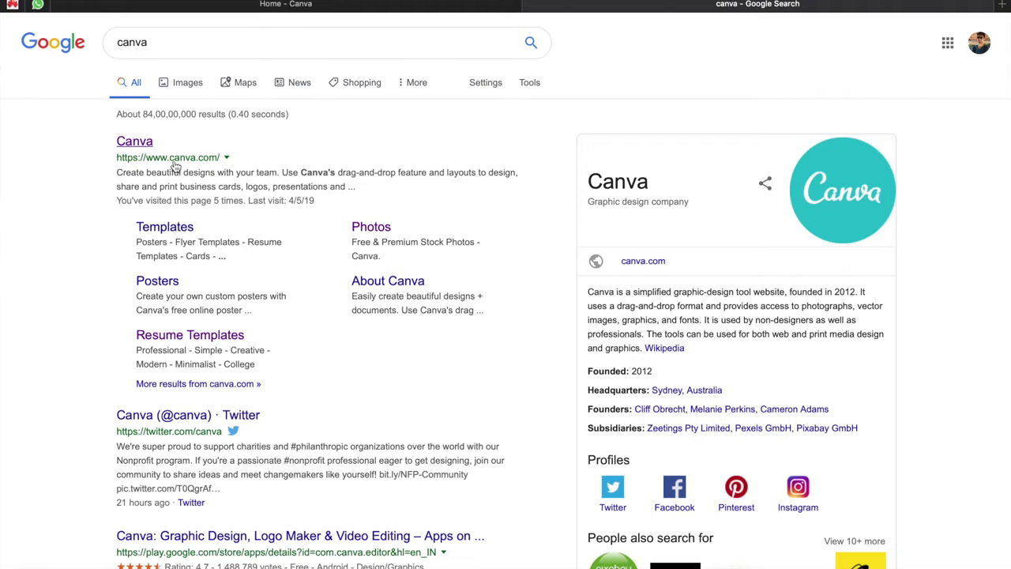
pyautogui.click(134, 141)
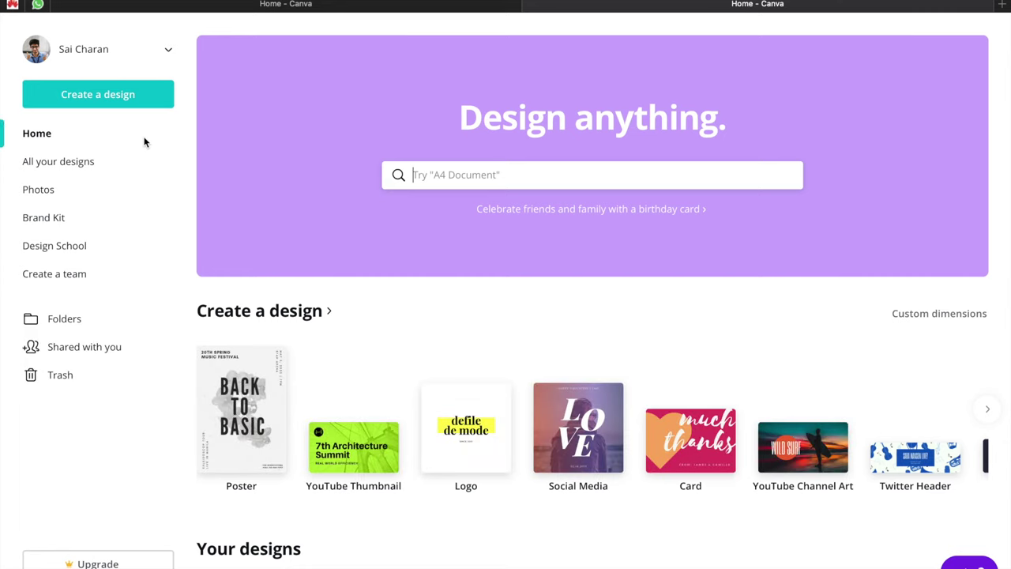
pyautogui.click(59, 4)
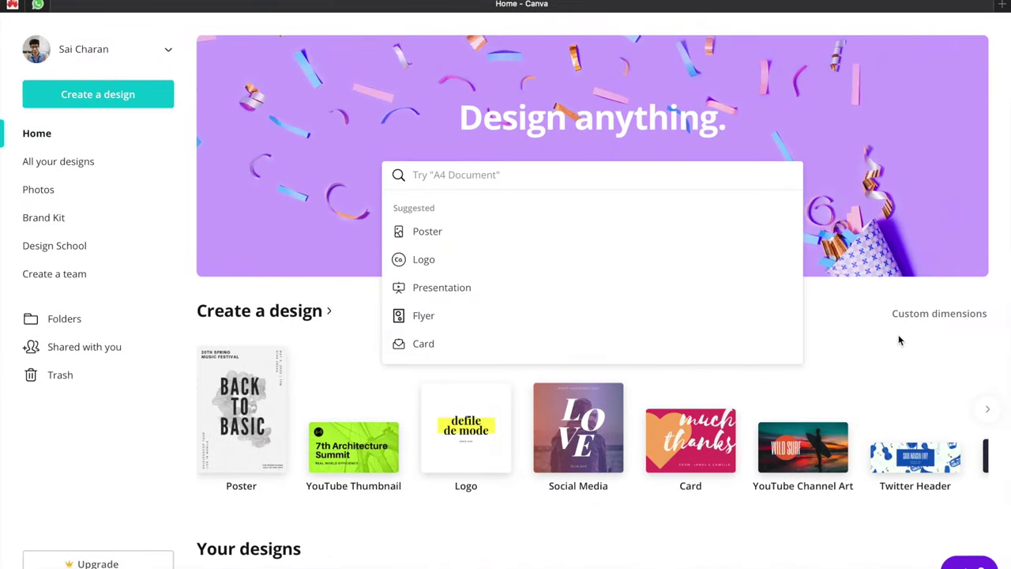
# Create a custom-size Canva design 3.5 cm wide by 6 cm tall
pyautogui.click(950, 318)
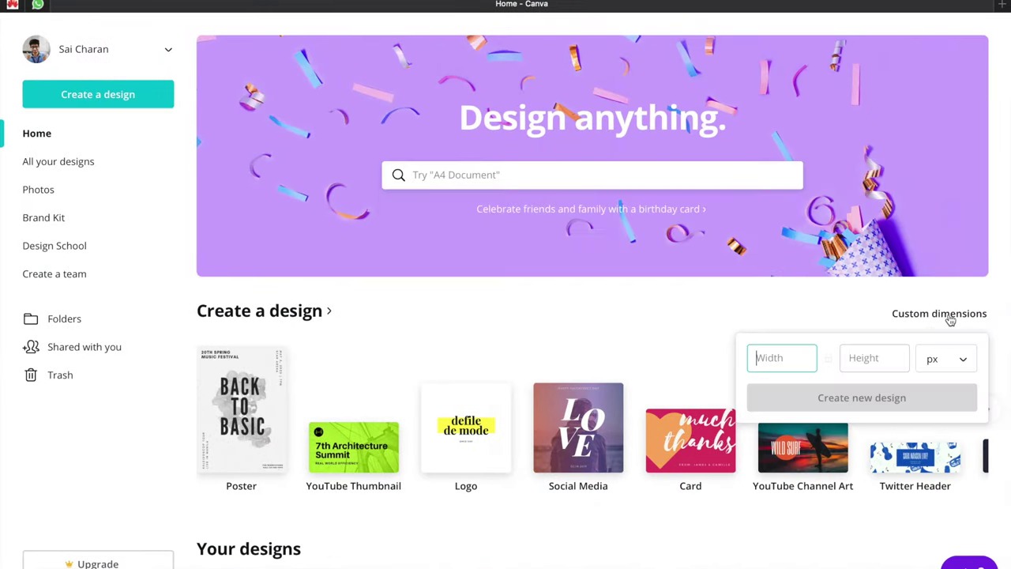
pyautogui.click(941, 360)
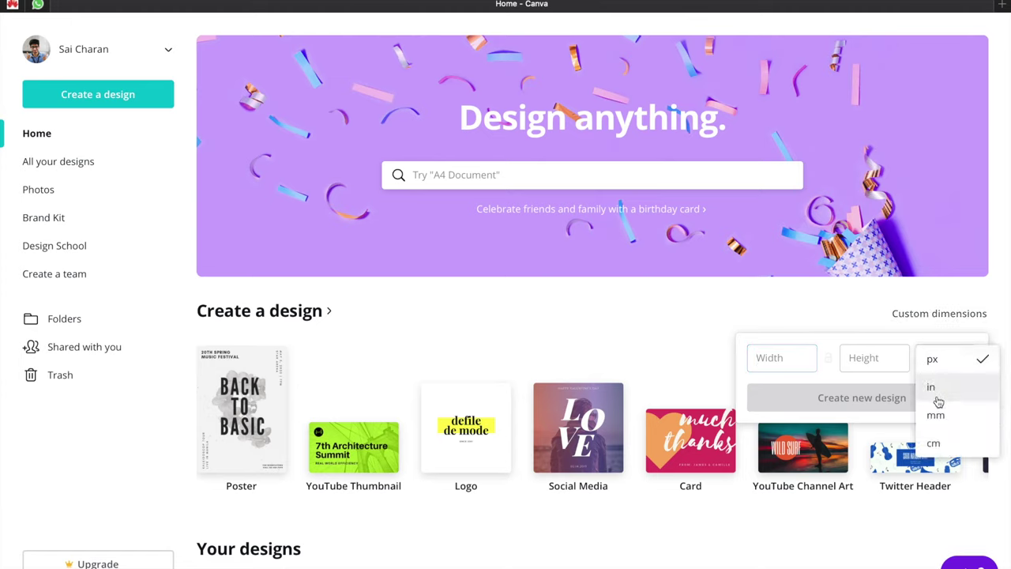
pyautogui.click(946, 444)
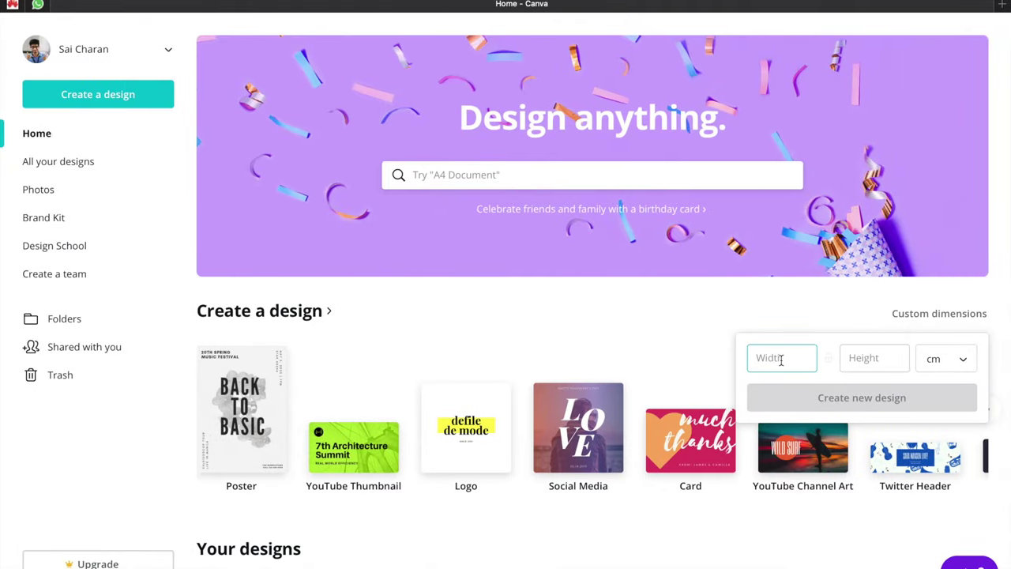
pyautogui.write('3.5')
pyautogui.click(877, 361)
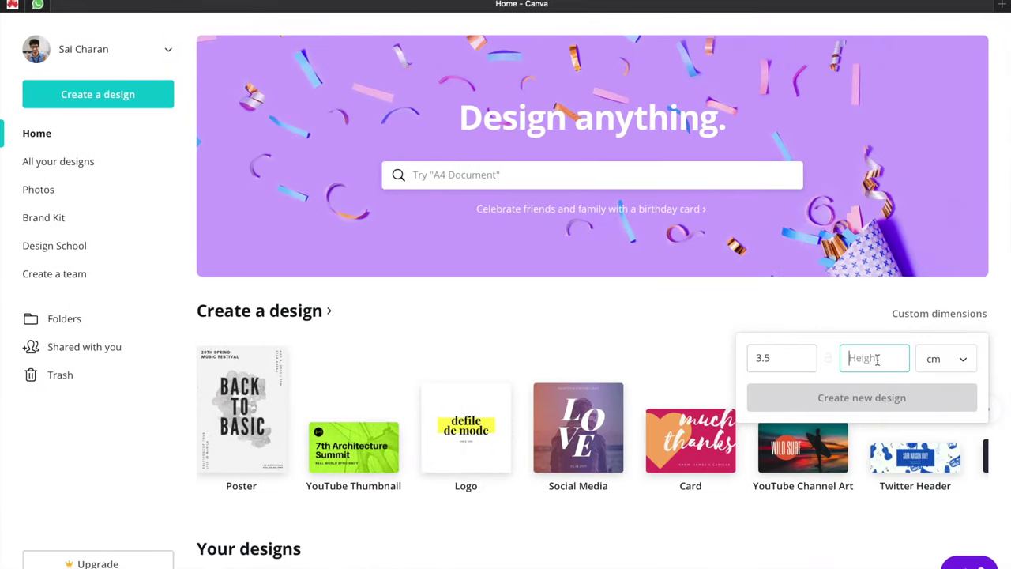
pyautogui.write('6')
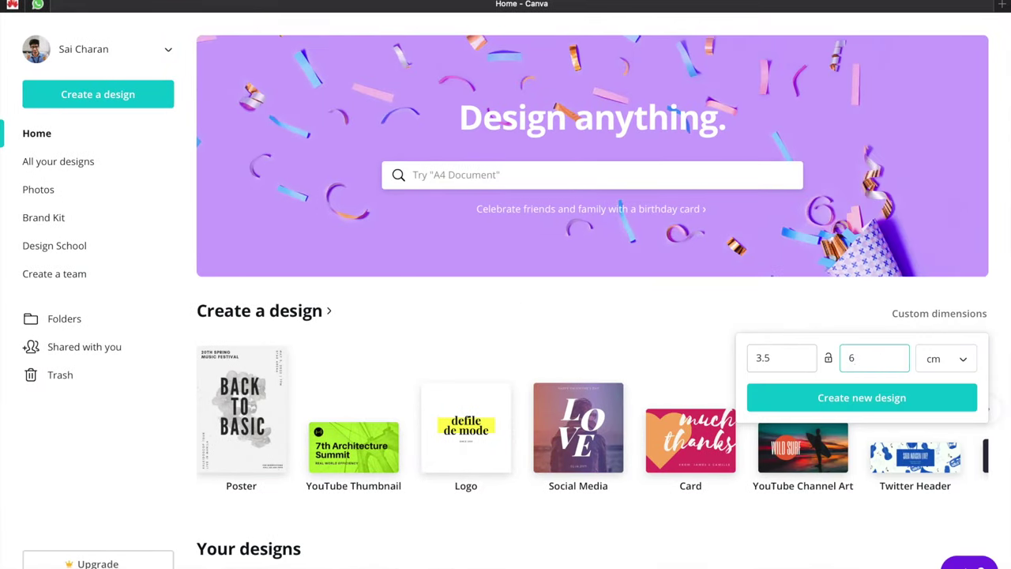
pyautogui.click(860, 403)
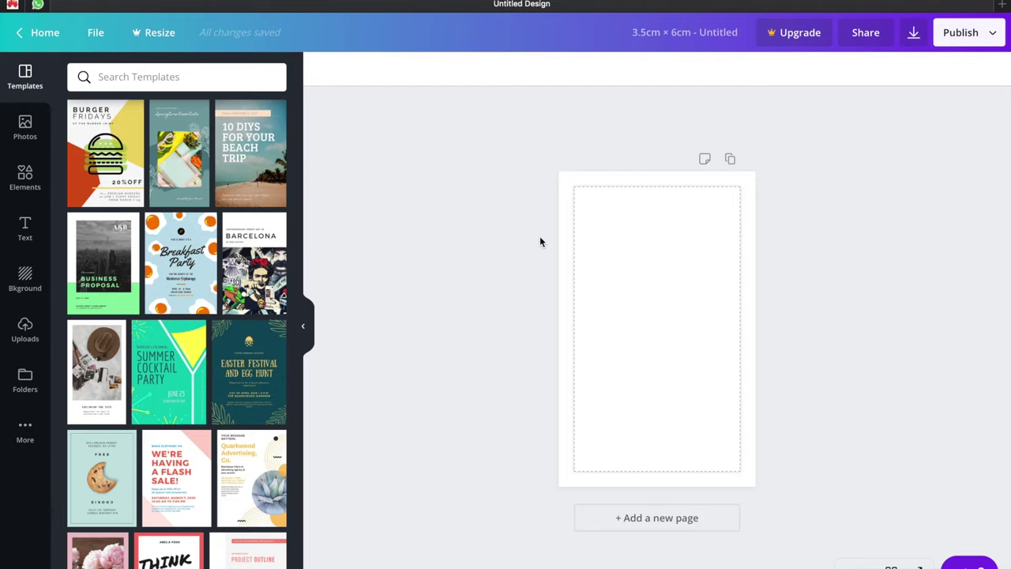
# Upload me copy.jpg and the signature image, then place the passport photo on the page
pyautogui.click(29, 331)
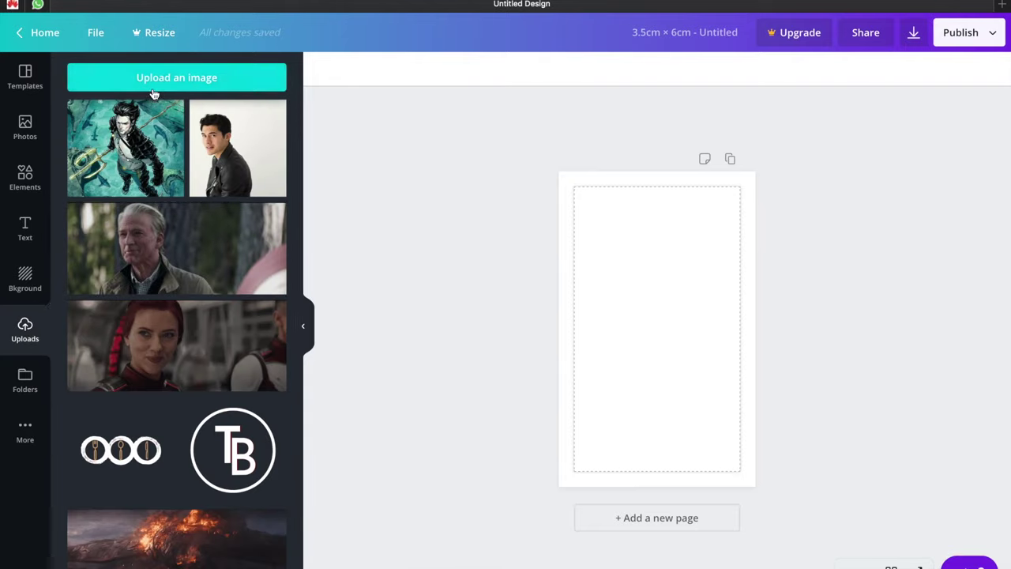
pyautogui.click(201, 85)
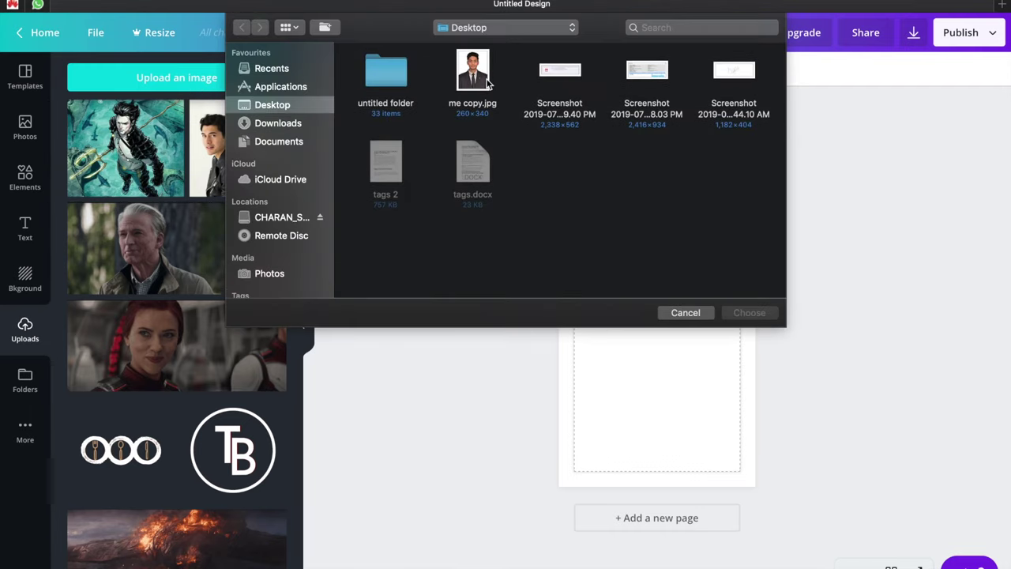
pyautogui.doubleClick(474, 75)
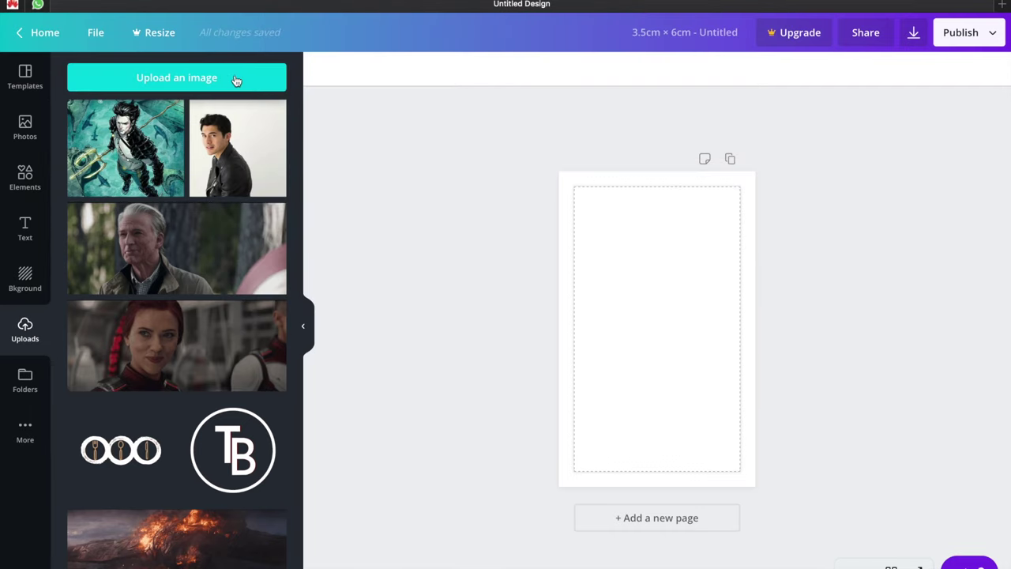
pyautogui.click(231, 79)
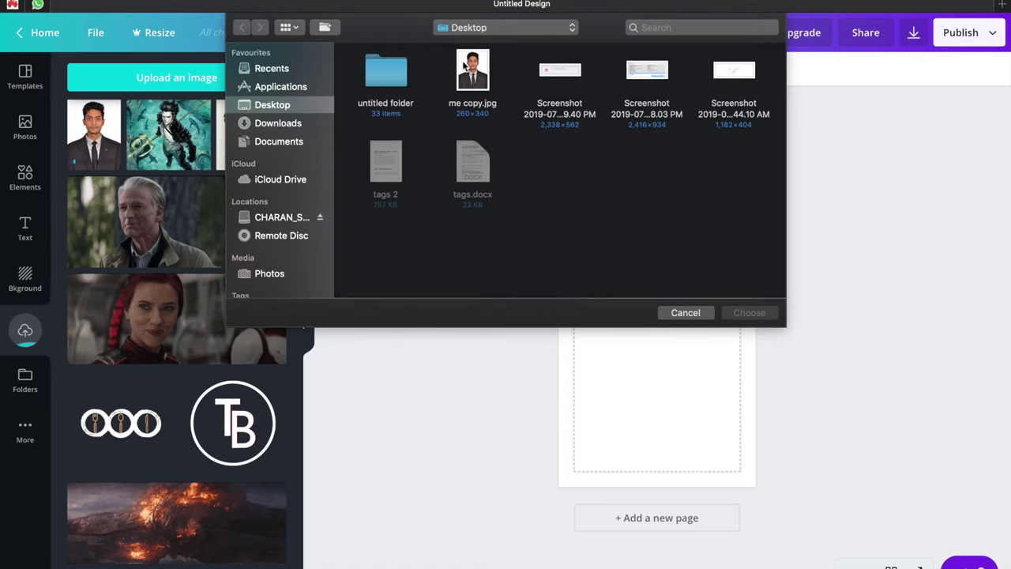
pyautogui.doubleClick(730, 71)
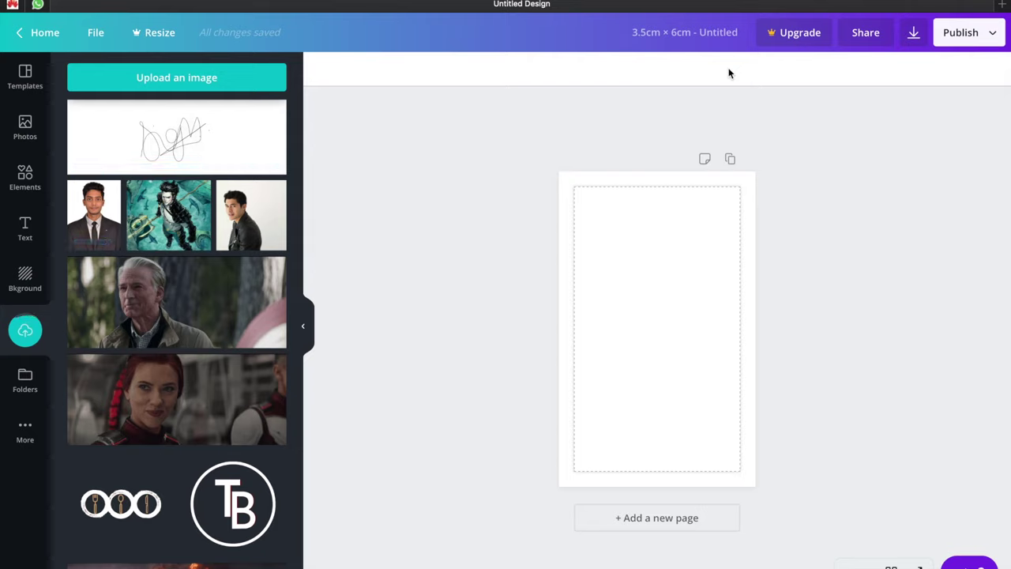
pyautogui.click(85, 216)
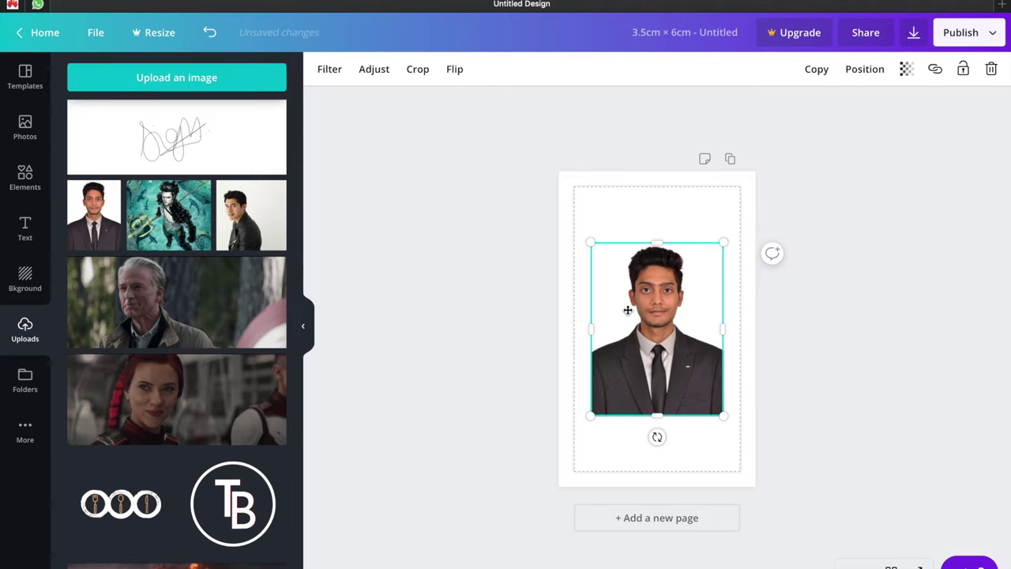
# Move the photo to the page top and stretch it across the full page width
pyautogui.moveTo(646, 316); pyautogui.dragTo(649, 263)
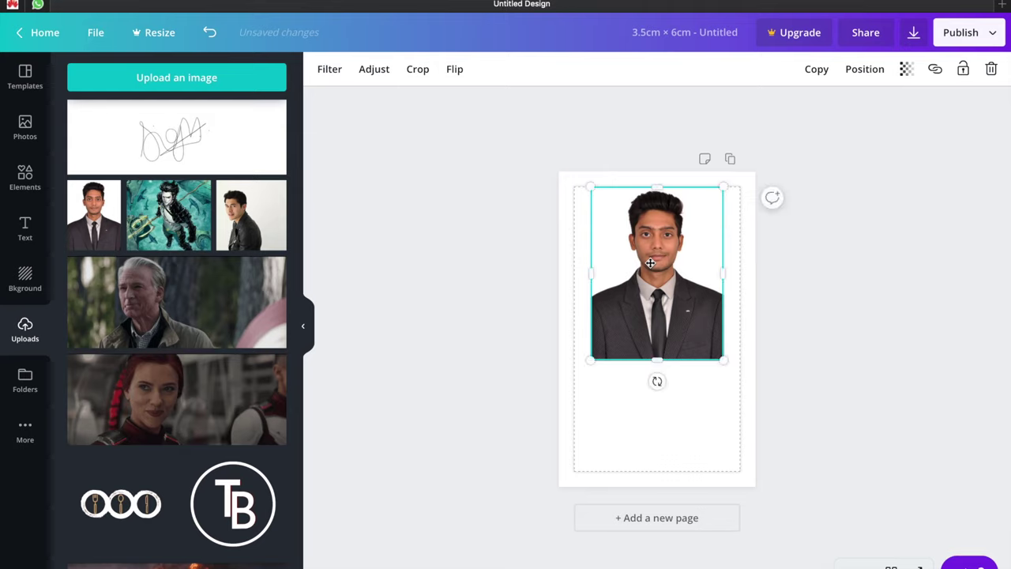
pyautogui.click(723, 275)
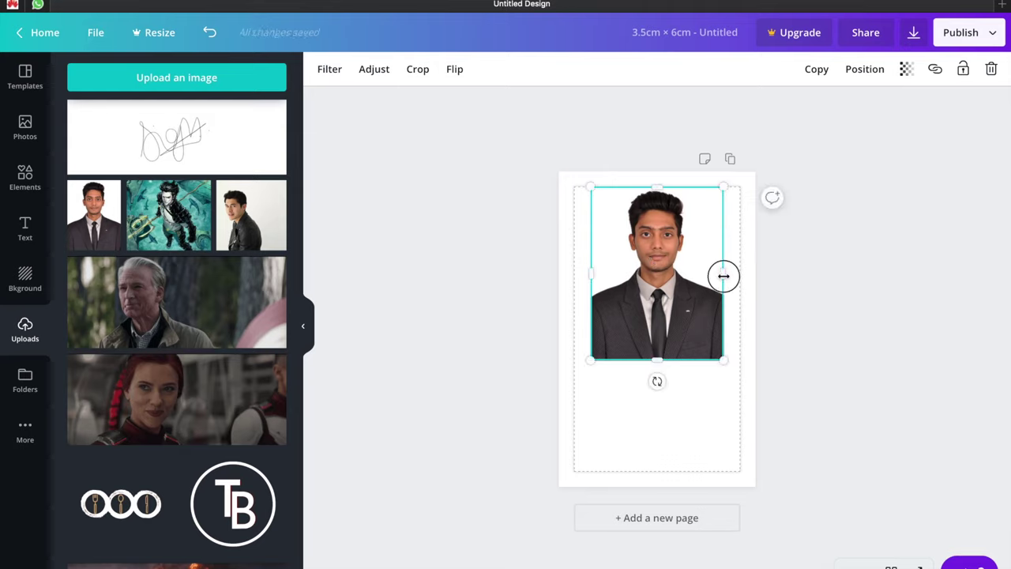
pyautogui.moveTo(723, 276); pyautogui.dragTo(729, 275)
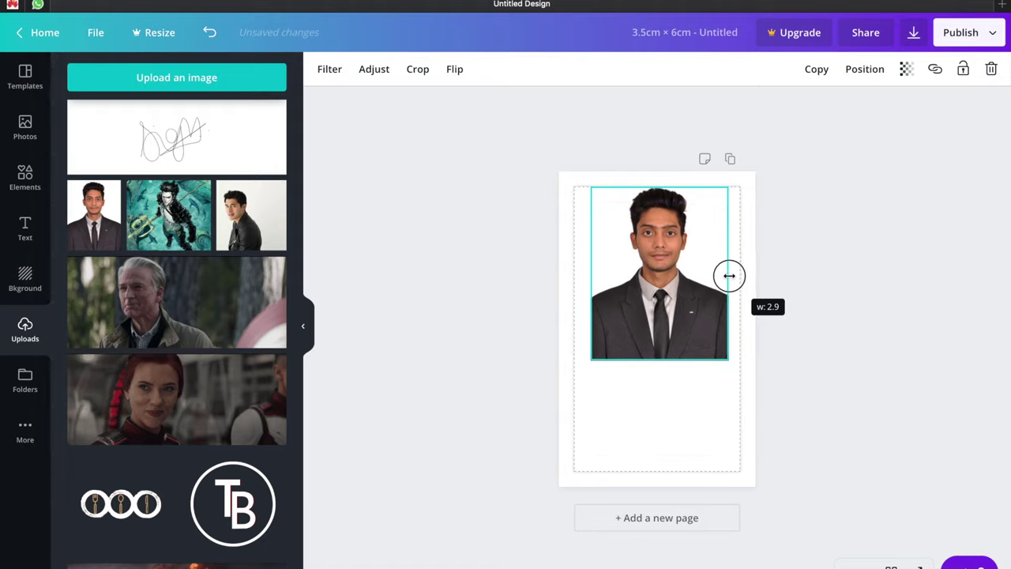
pyautogui.moveTo(729, 276); pyautogui.dragTo(739, 276)
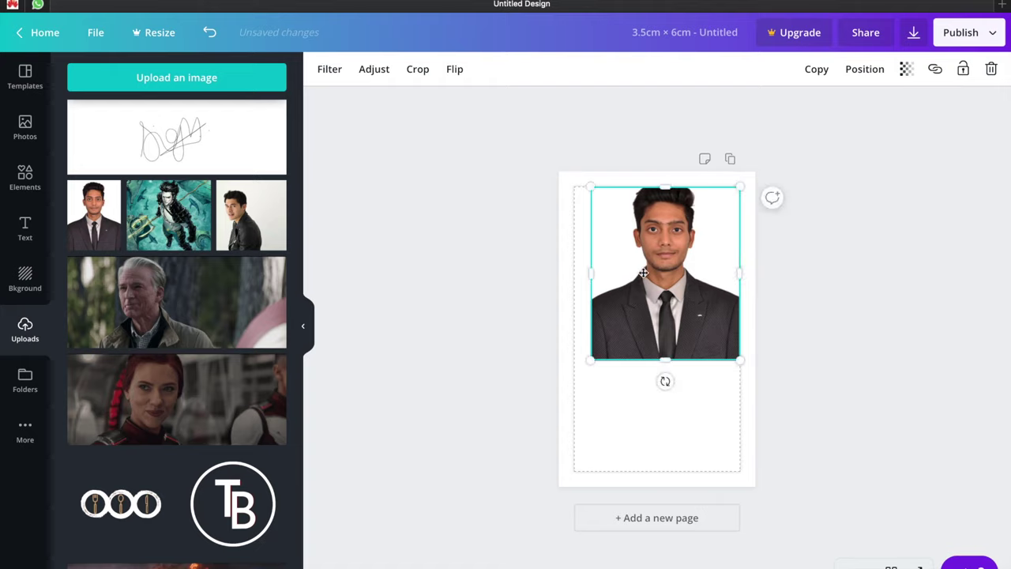
pyautogui.moveTo(592, 274); pyautogui.dragTo(582, 274)
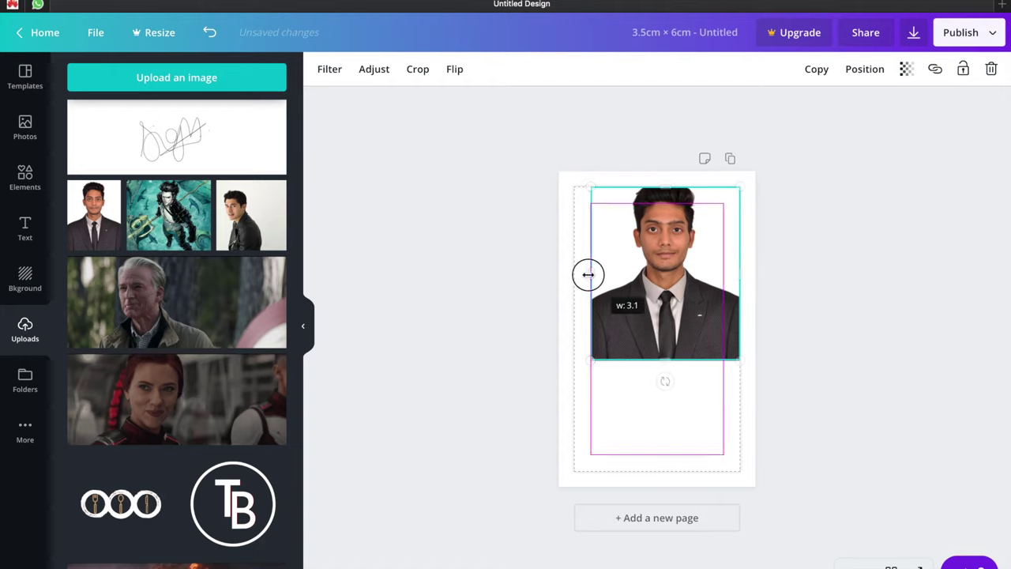
pyautogui.moveTo(582, 274); pyautogui.dragTo(576, 274)
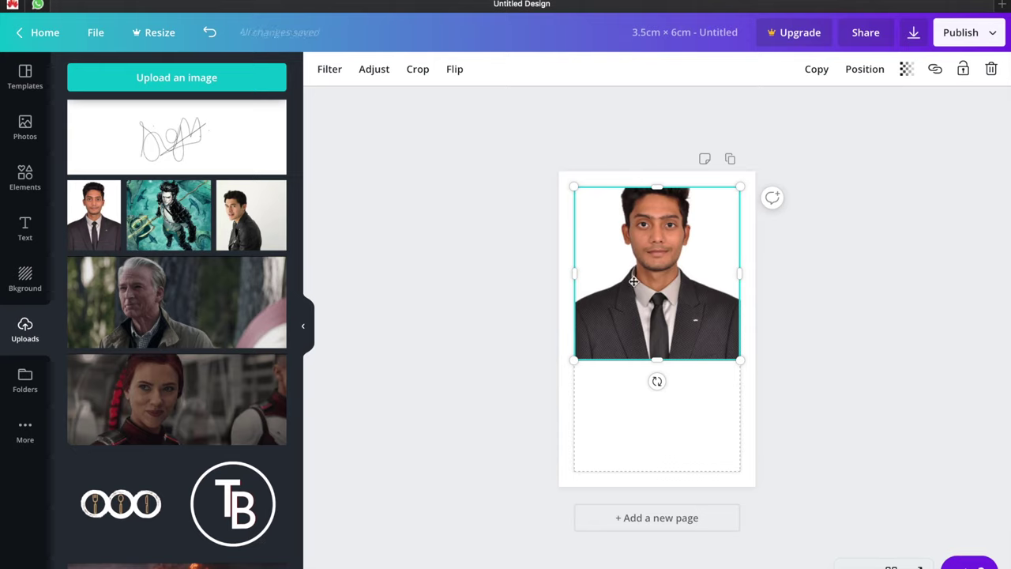
pyautogui.moveTo(657, 279); pyautogui.dragTo(657, 302)
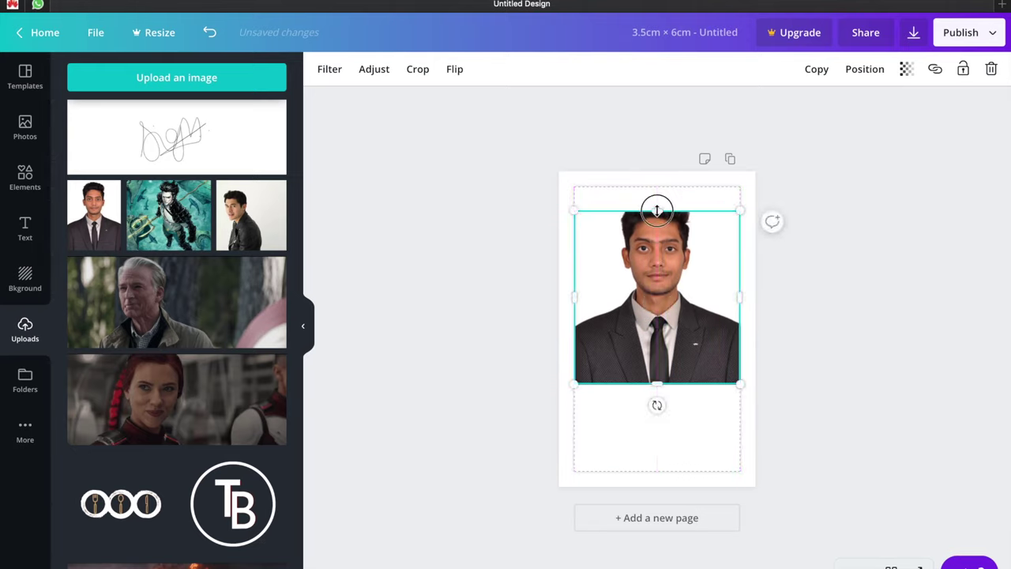
# Extend the photo's top and bottom edges until it is about 4.5 cm tall
pyautogui.moveTo(656, 210); pyautogui.dragTo(656, 191)
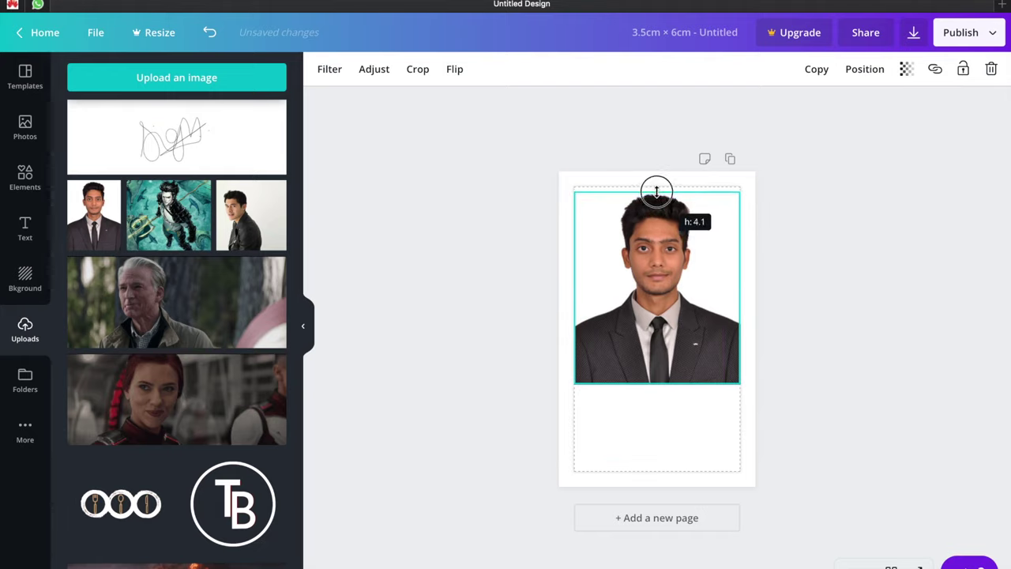
pyautogui.moveTo(656, 191); pyautogui.dragTo(656, 187)
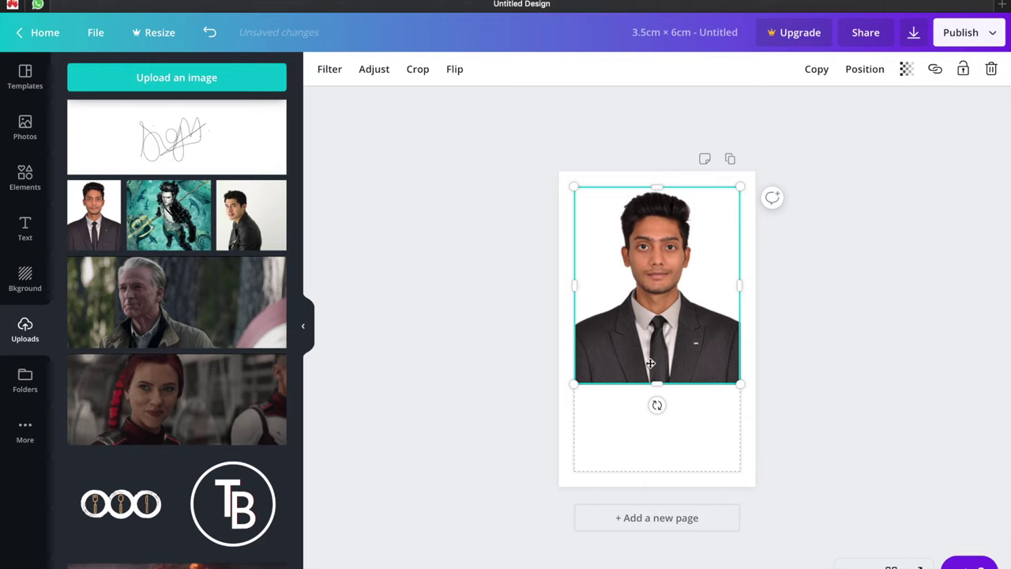
pyautogui.moveTo(654, 380); pyautogui.dragTo(656, 395)
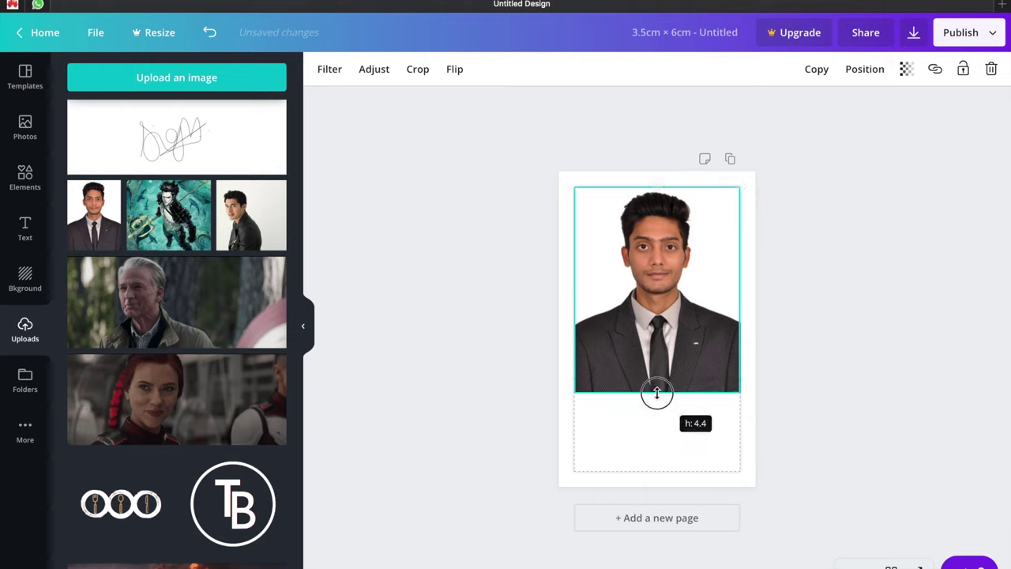
pyautogui.moveTo(656, 395); pyautogui.dragTo(656, 398)
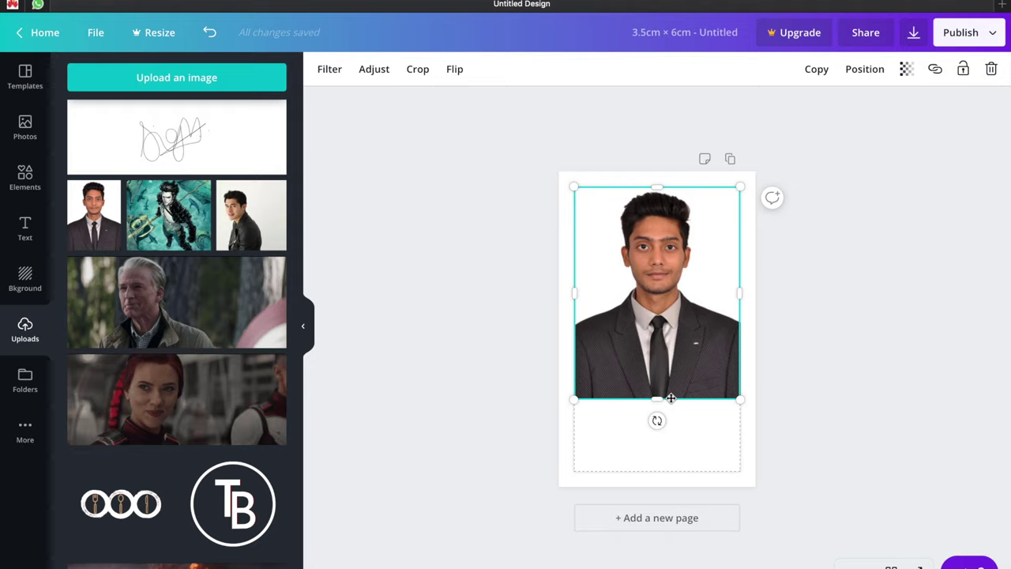
# Add the signature and resize it to fill the full-width 1.5 cm strip below the photo
pyautogui.click(208, 143)
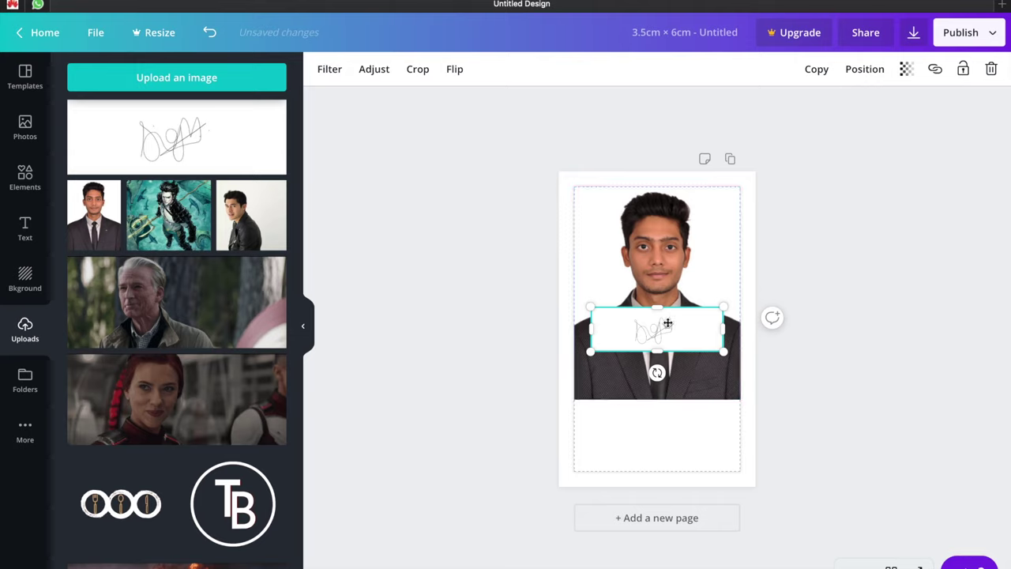
pyautogui.moveTo(661, 327)
pyautogui.mouseDown()
pyautogui.moveTo(664, 433)
pyautogui.moveTo(740, 433)
pyautogui.mouseUp()
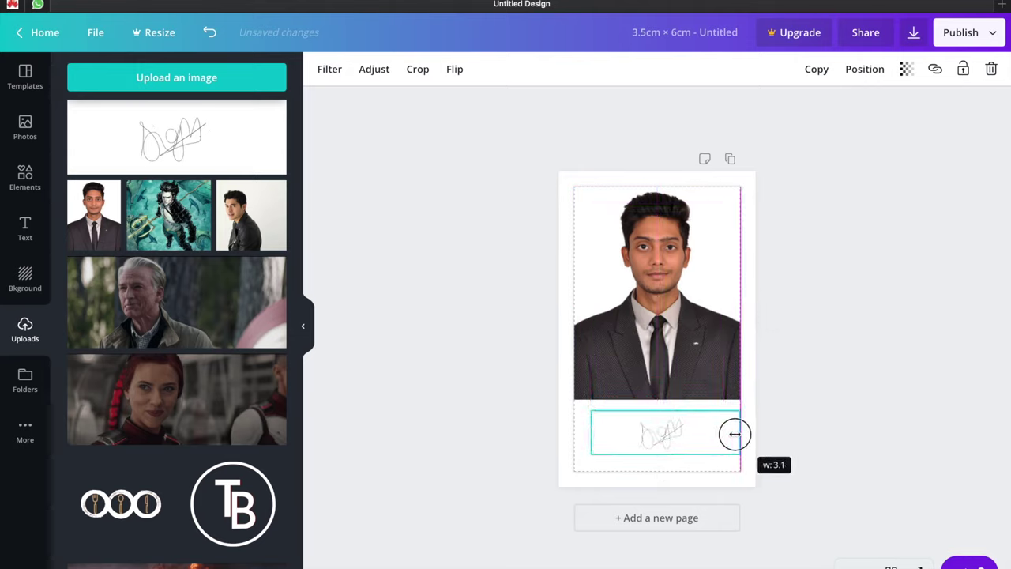
pyautogui.moveTo(591, 433); pyautogui.dragTo(576, 433)
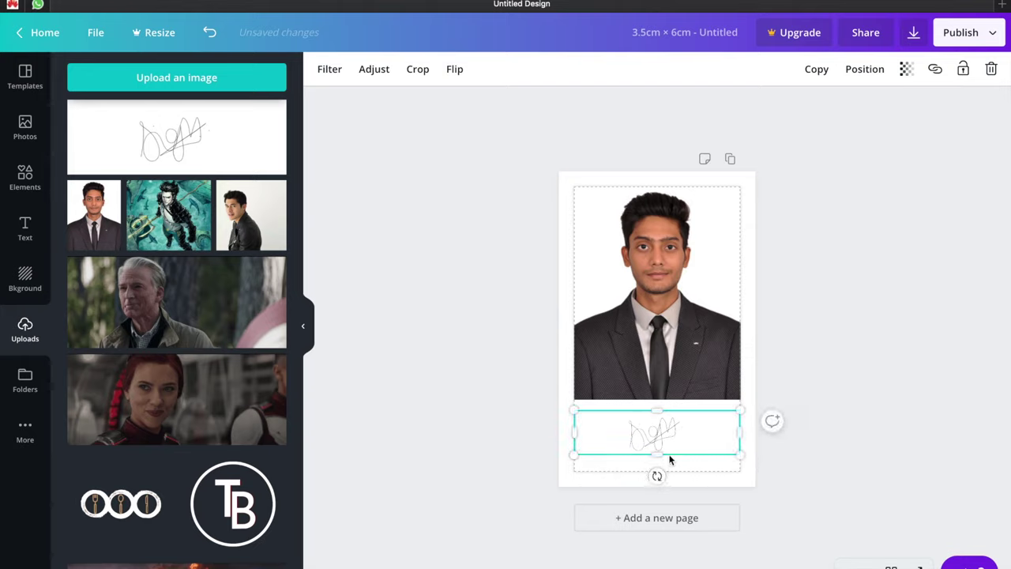
pyautogui.moveTo(655, 433); pyautogui.dragTo(656, 400)
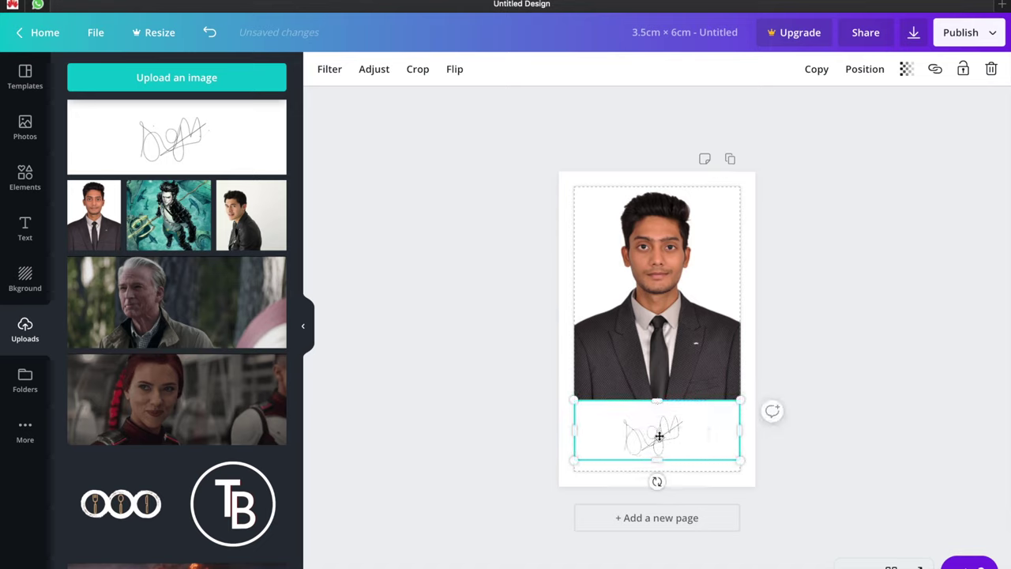
pyautogui.moveTo(657, 456); pyautogui.dragTo(659, 468)
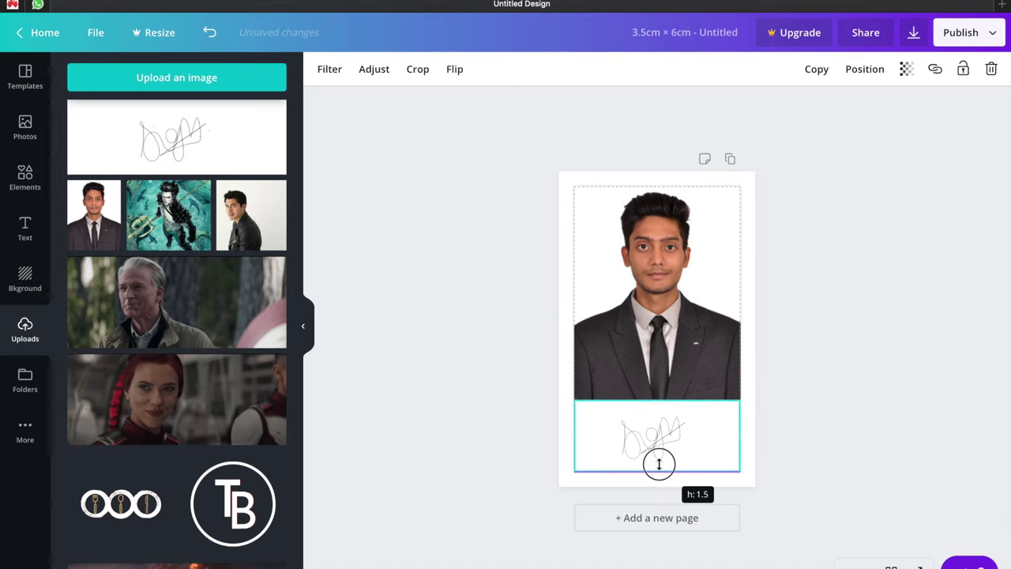
pyautogui.click(500, 434)
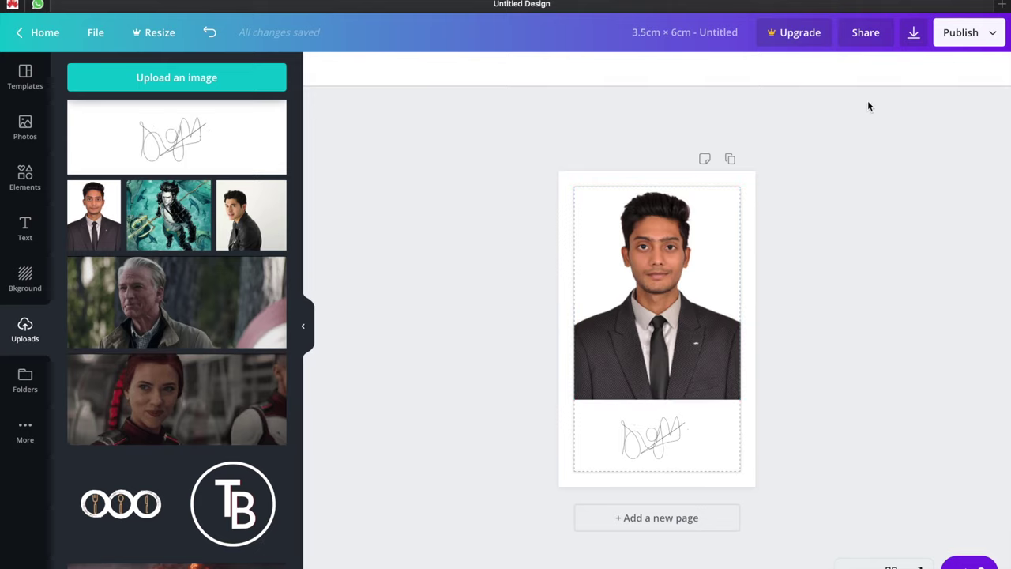
pyautogui.click(913, 35)
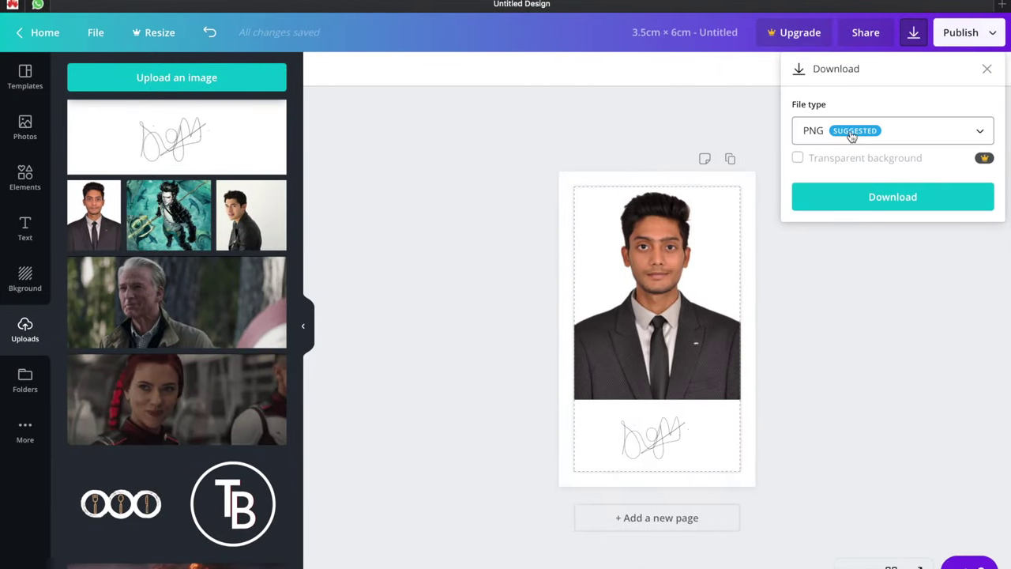
# Download the design as a JPG, then close the image preview and the Pro trial offer
pyautogui.click(851, 136)
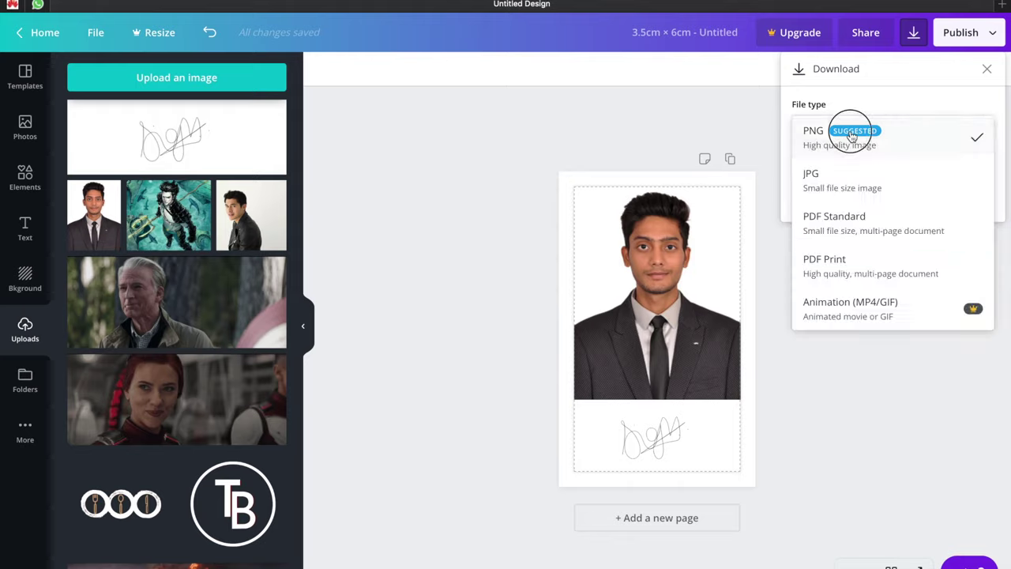
pyautogui.click(824, 193)
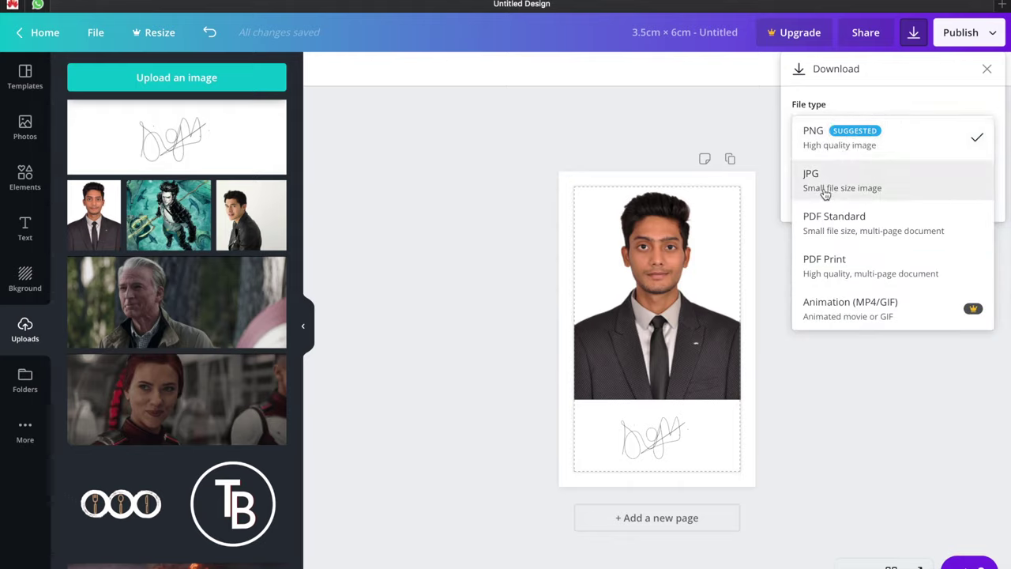
pyautogui.click(843, 175)
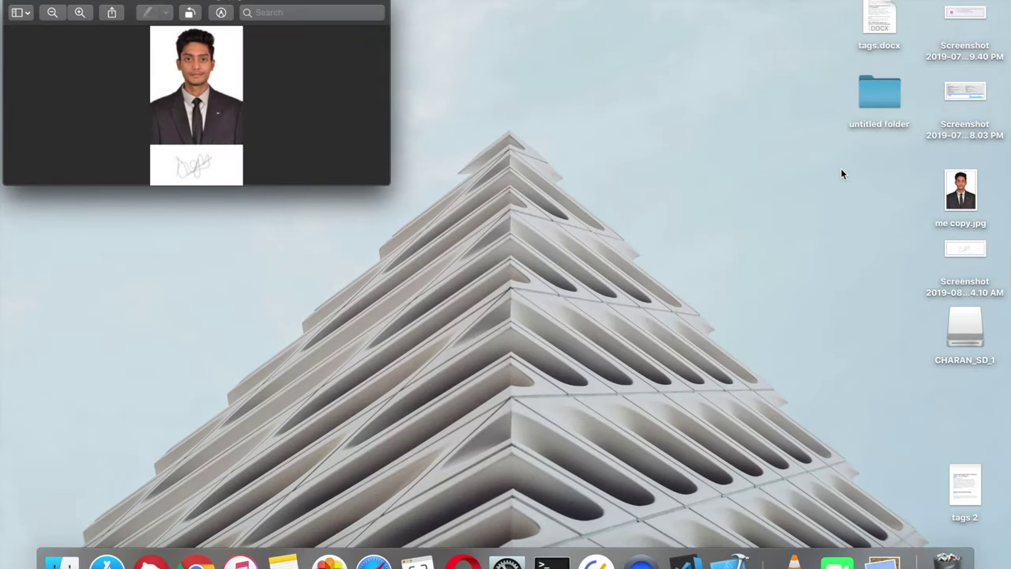
pyautogui.click(12, 3)
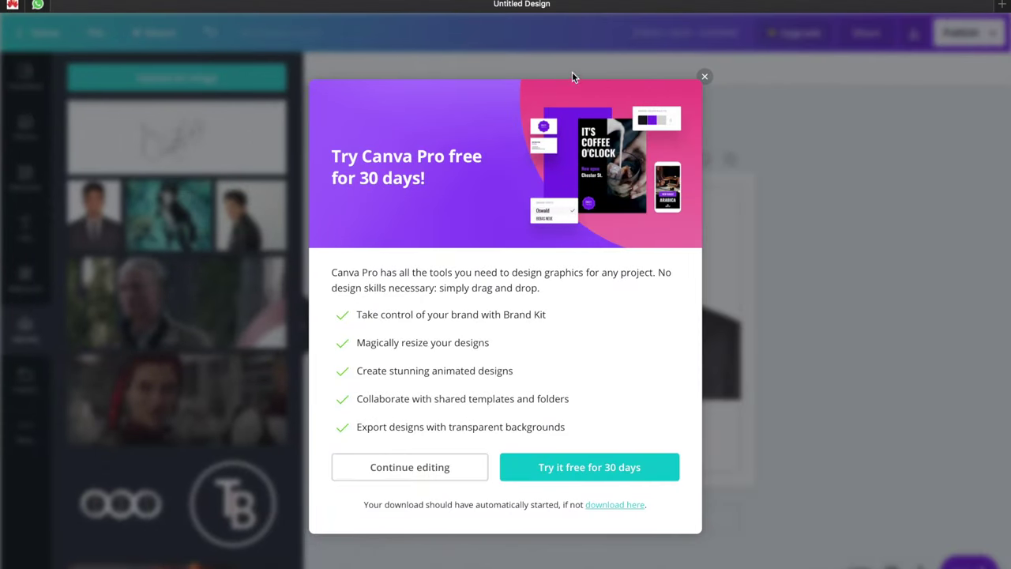
pyautogui.click(703, 77)
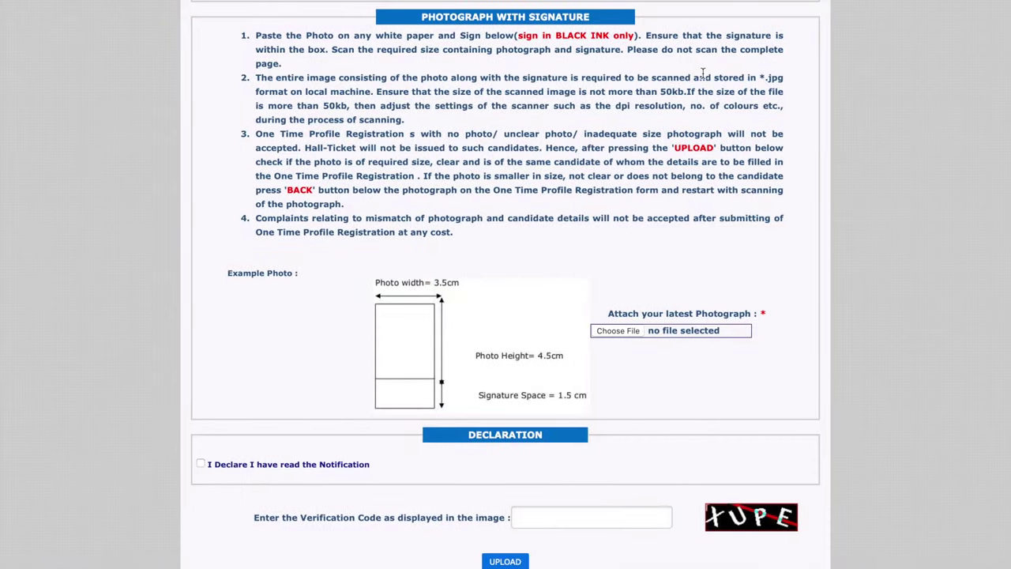
# Attach Untitled design.jpg from Downloads as the registration form's photograph
pyautogui.click(620, 330)
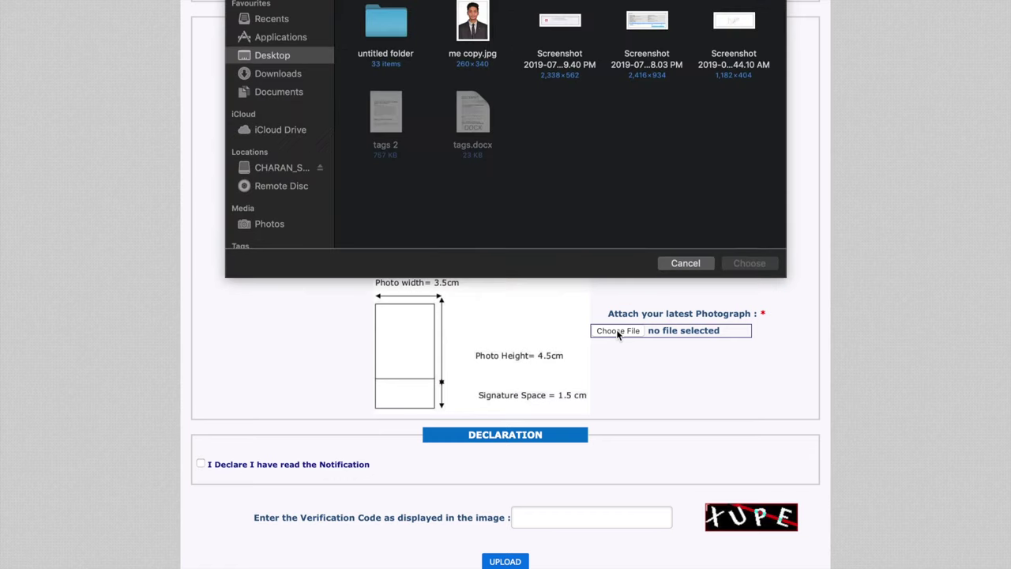
pyautogui.click(283, 108)
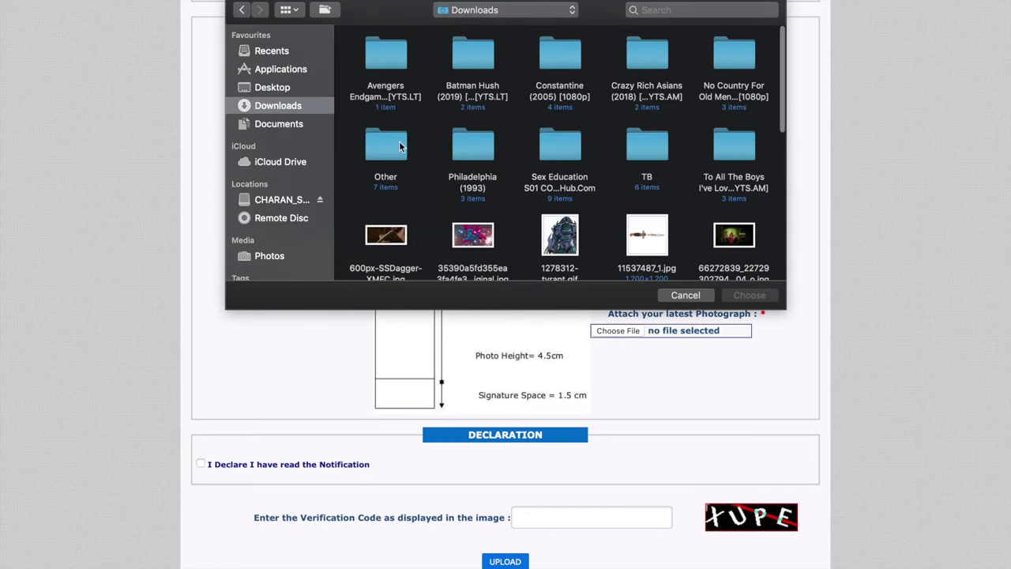
pyautogui.scroll(-10, 588, 203)
pyautogui.doubleClick(733, 127)
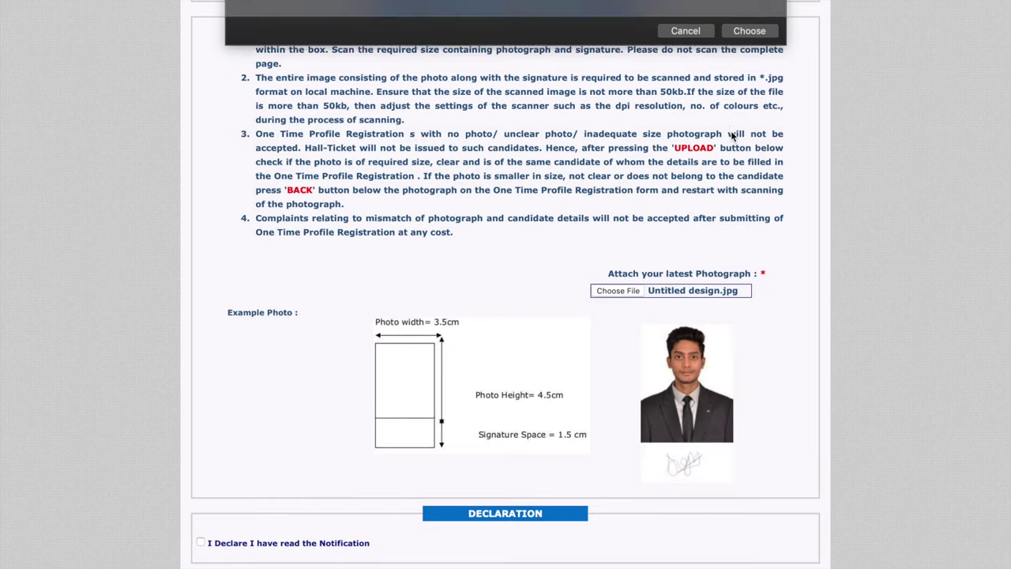